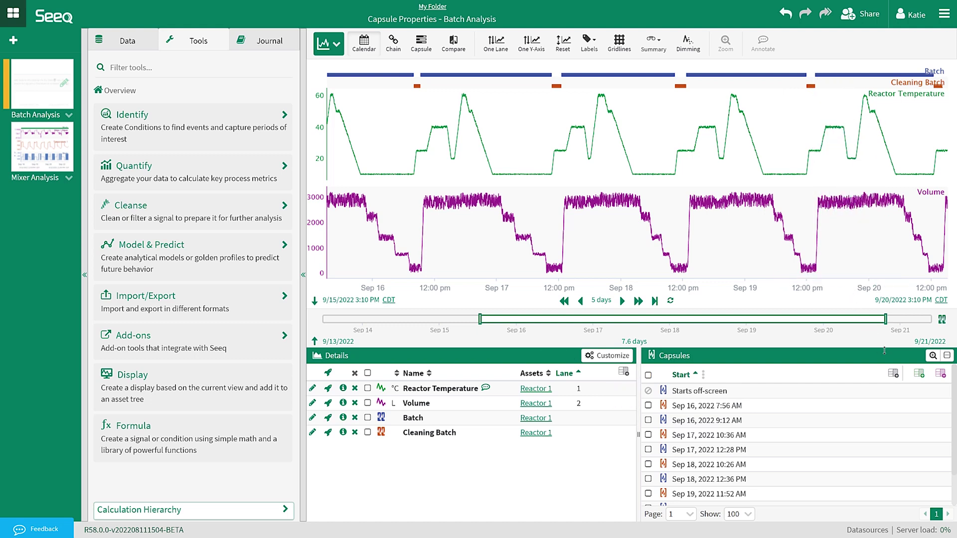
- Add a Name column and a custom-property Batch ID column to the Capsules table
{"action": "left_click", "coordinate": [894, 374]}
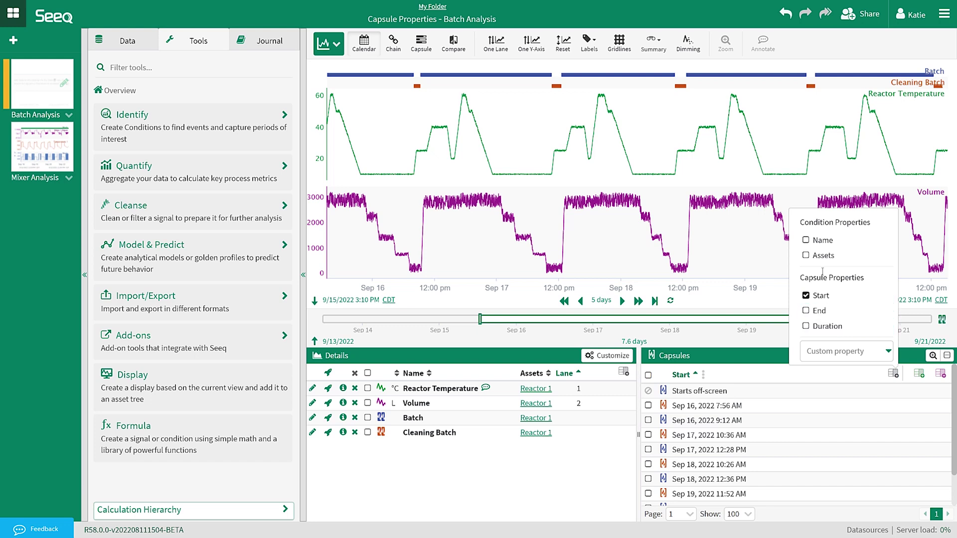
{"action": "left_click", "coordinate": [807, 241]}
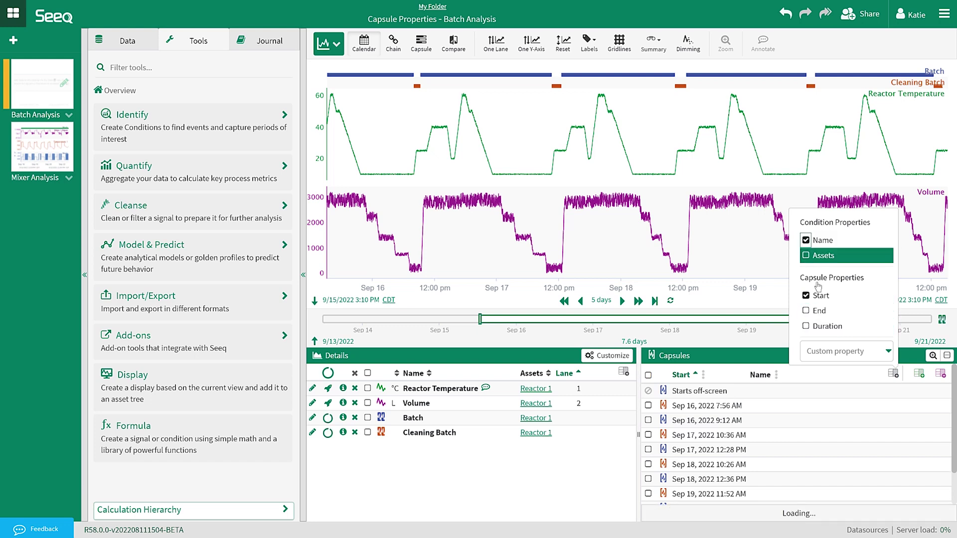
{"action": "left_click", "coordinate": [840, 350]}
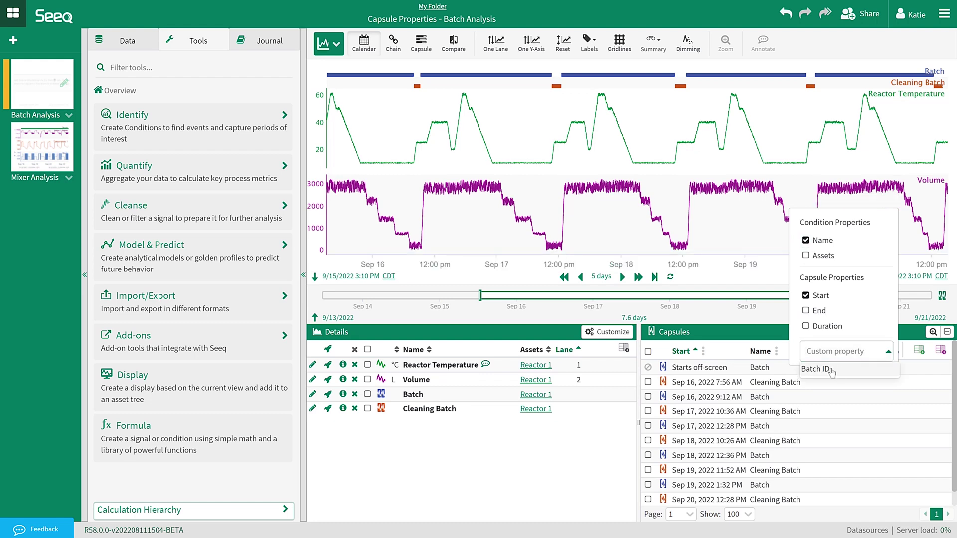
{"action": "left_click", "coordinate": [830, 370]}
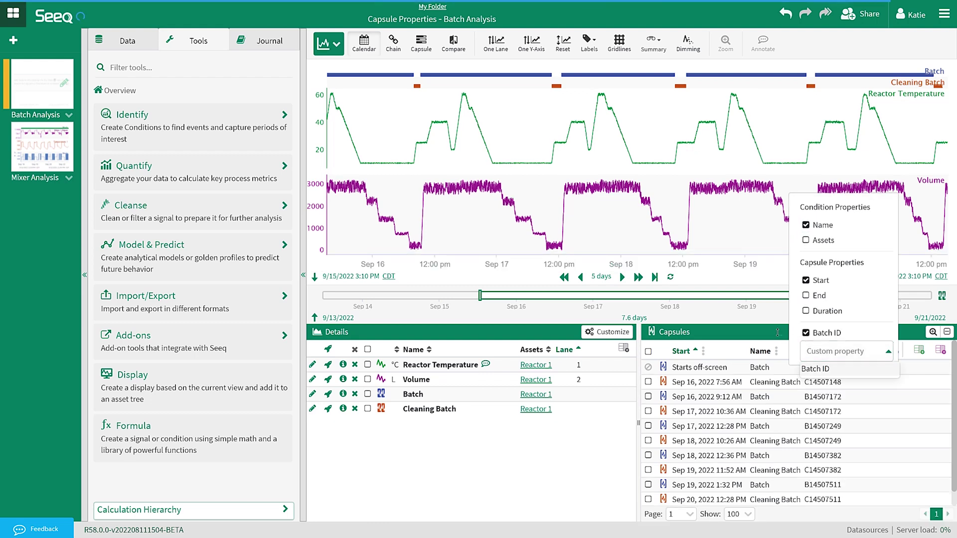
{"action": "left_click", "coordinate": [778, 332]}
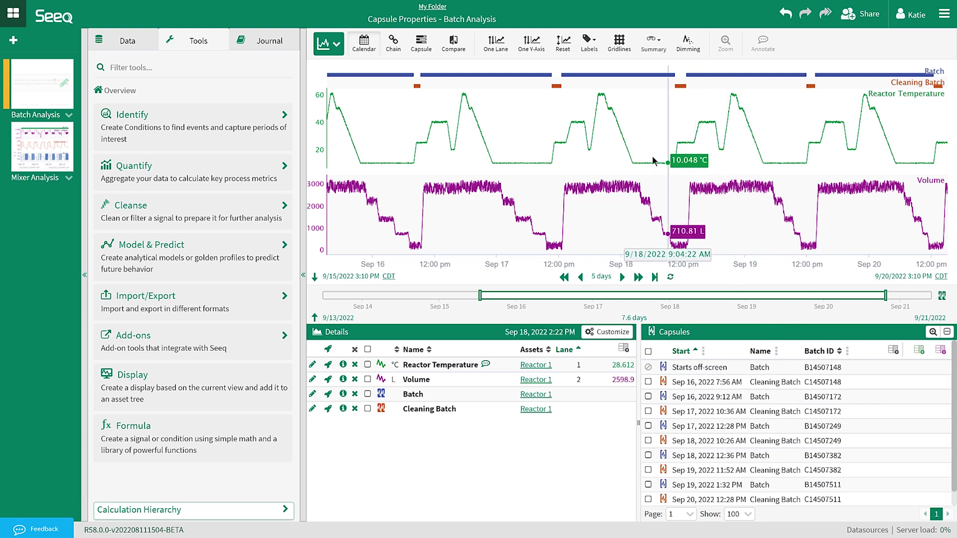
- Label the trend's capsules with their start time and custom Batch ID property
{"action": "left_click", "coordinate": [590, 44]}
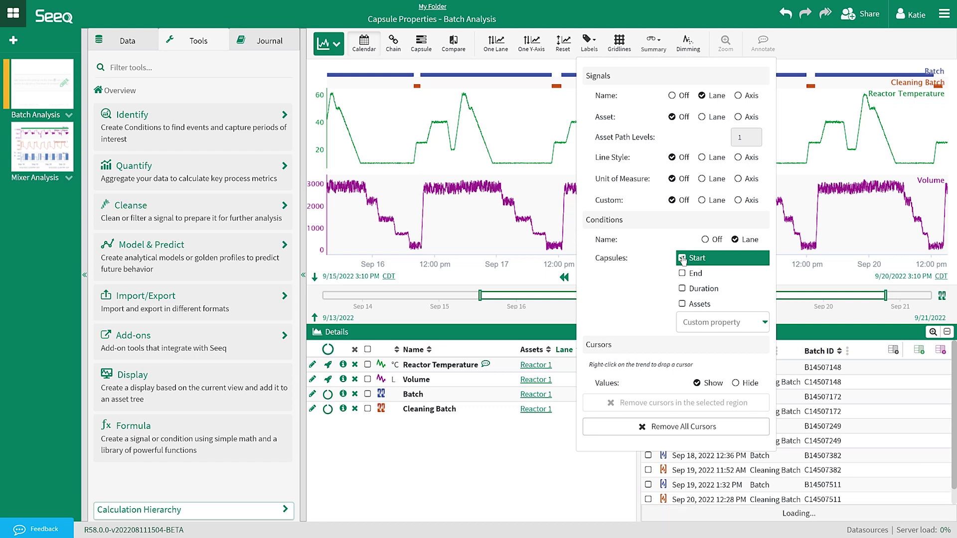
{"action": "left_click", "coordinate": [682, 258]}
{"action": "left_click", "coordinate": [706, 324]}
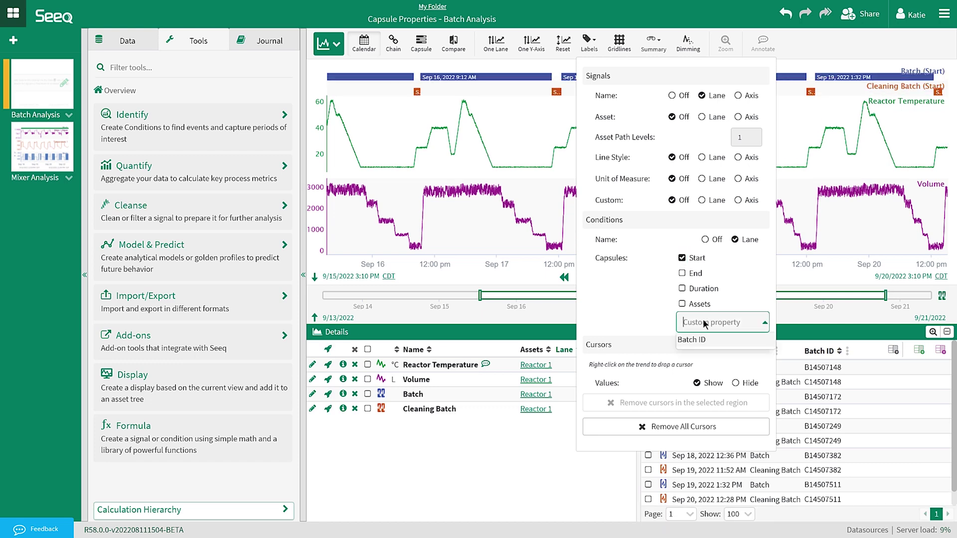
{"action": "left_click", "coordinate": [705, 343]}
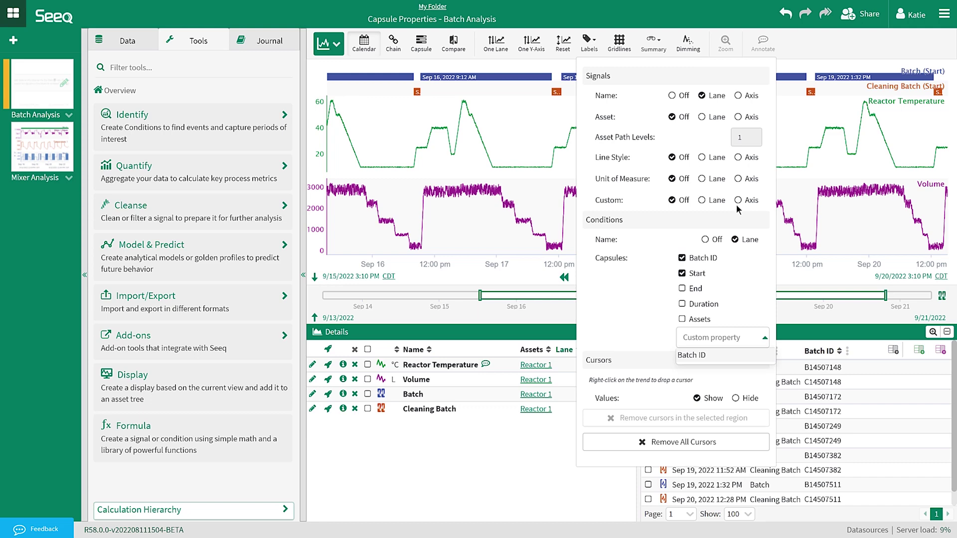
{"action": "left_click", "coordinate": [796, 35]}
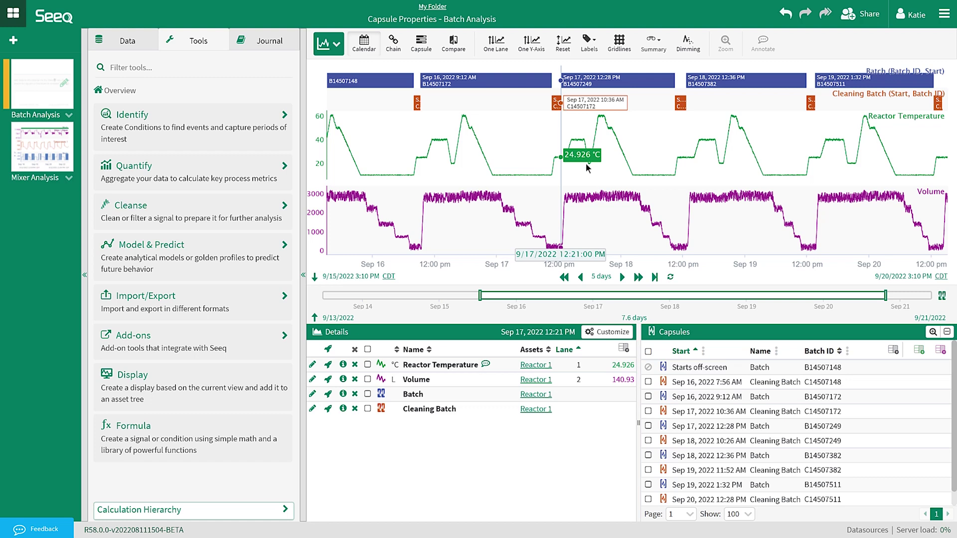
- Sort capsules by start time and filter Batch ID to B14507172 and B14507511
{"action": "left_click", "coordinate": [698, 351]}
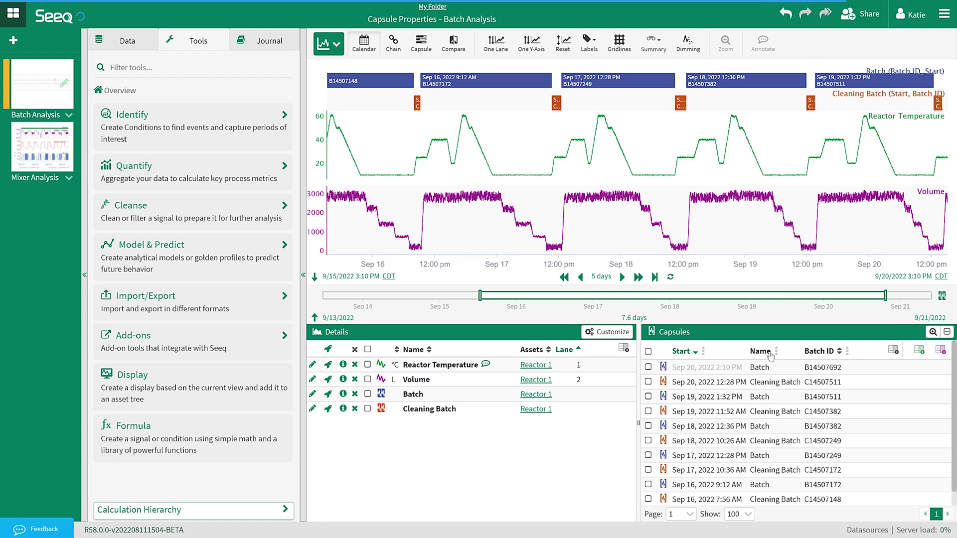
{"action": "left_click", "coordinate": [847, 351]}
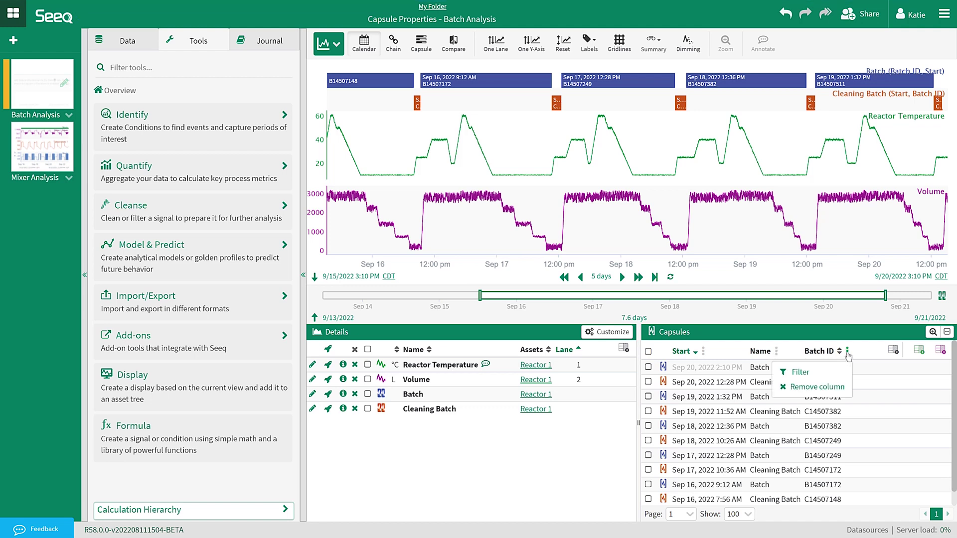
{"action": "left_click", "coordinate": [819, 371]}
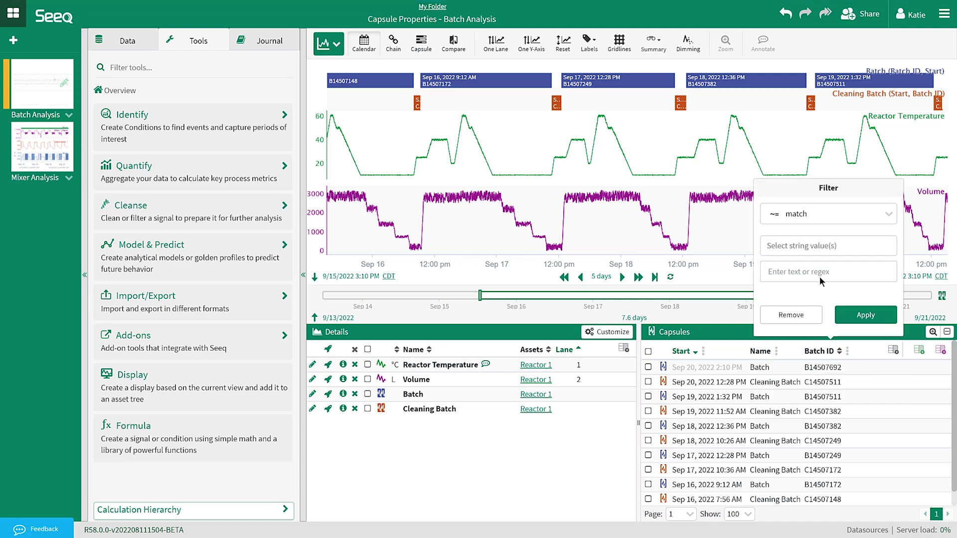
{"action": "left_click", "coordinate": [817, 246]}
{"action": "left_click", "coordinate": [815, 292]}
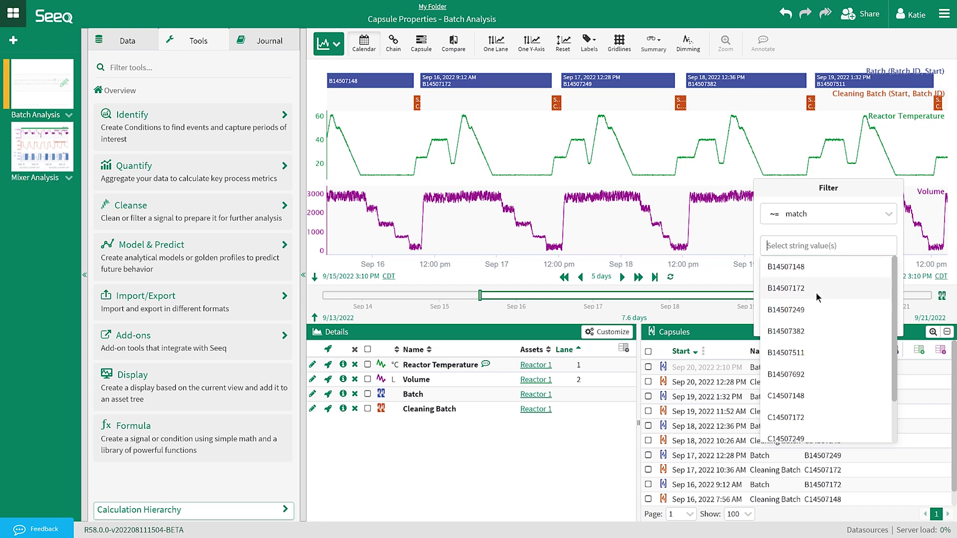
{"action": "left_click", "coordinate": [810, 246]}
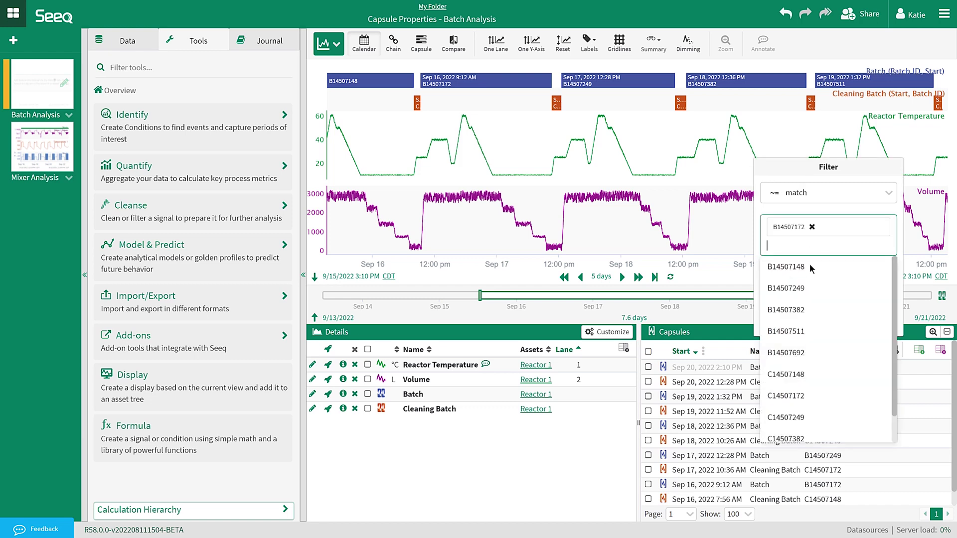
{"action": "left_click", "coordinate": [811, 331]}
{"action": "left_click", "coordinate": [854, 318]}
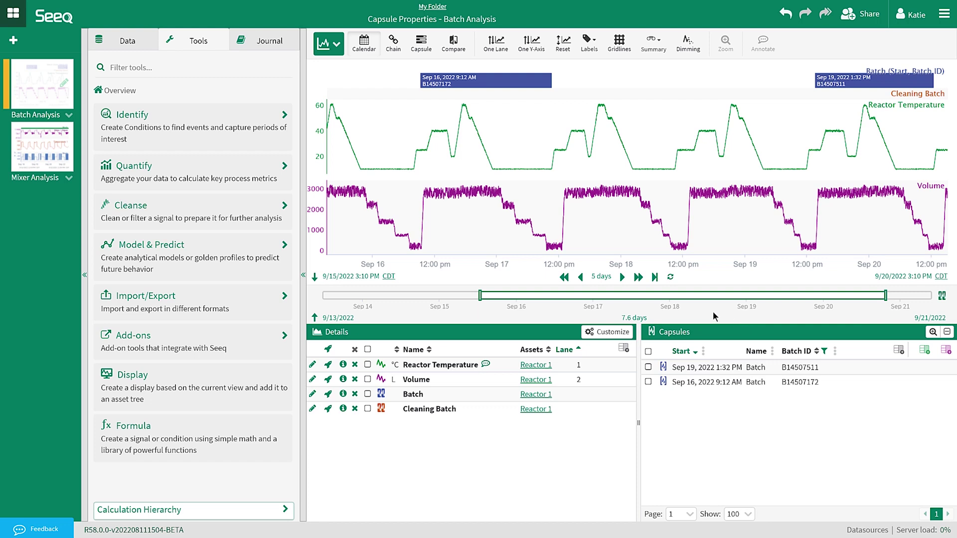
- Browse the Identify tools, then remove the Batch ID filter from the capsules table
{"action": "left_click", "coordinate": [239, 133]}
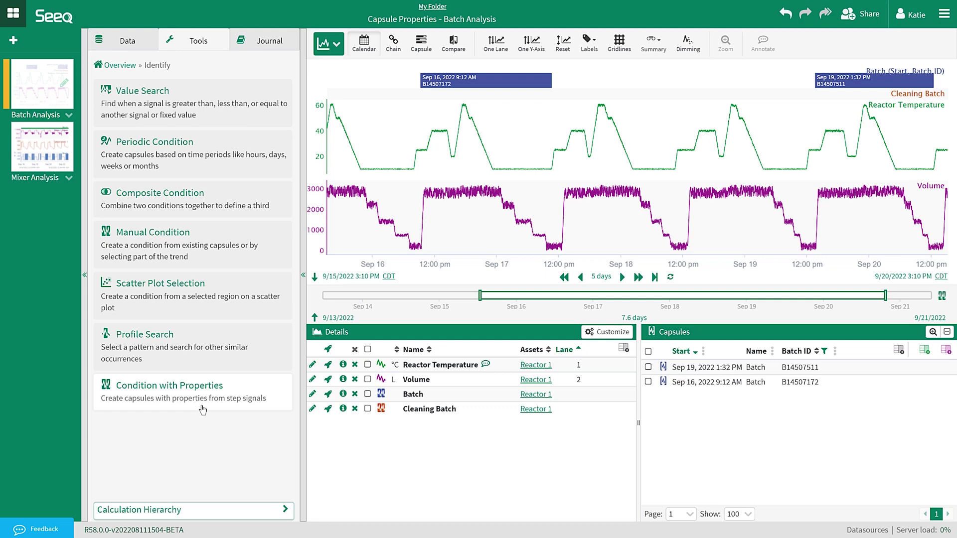
{"action": "left_click", "coordinate": [124, 65]}
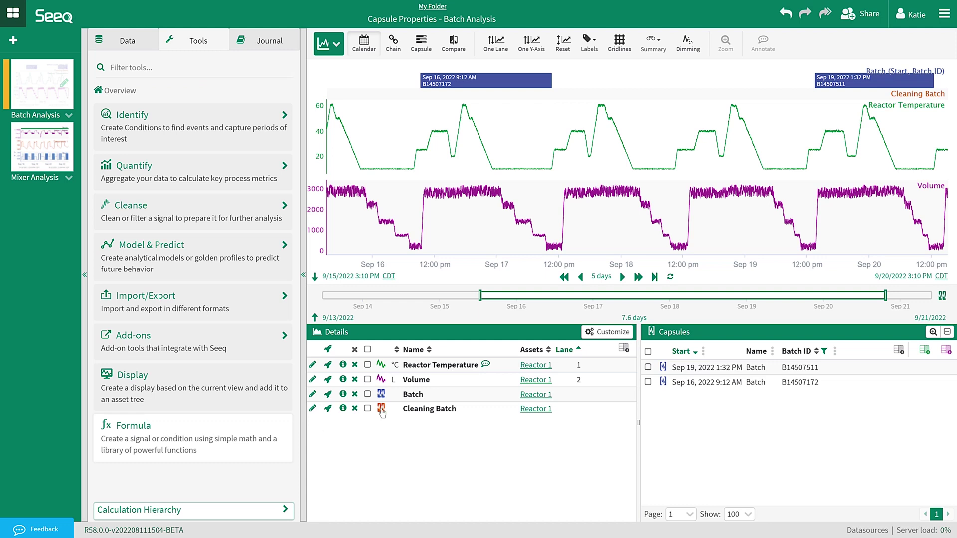
{"action": "left_click", "coordinate": [825, 352]}
{"action": "left_click", "coordinate": [774, 315]}
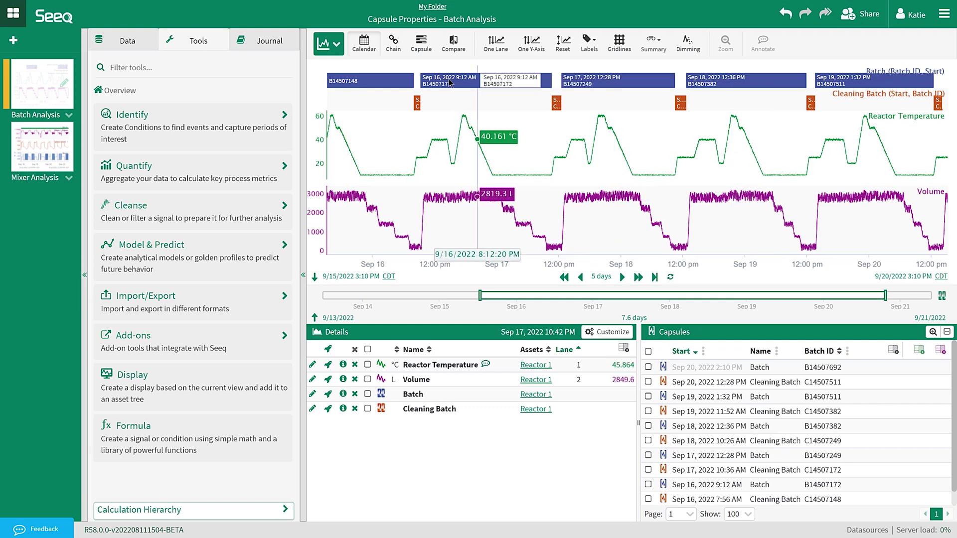
- Overlay the Batch capsules in capsule view with rainbow colours, sorted by Batch ID
{"action": "left_click", "coordinate": [423, 48]}
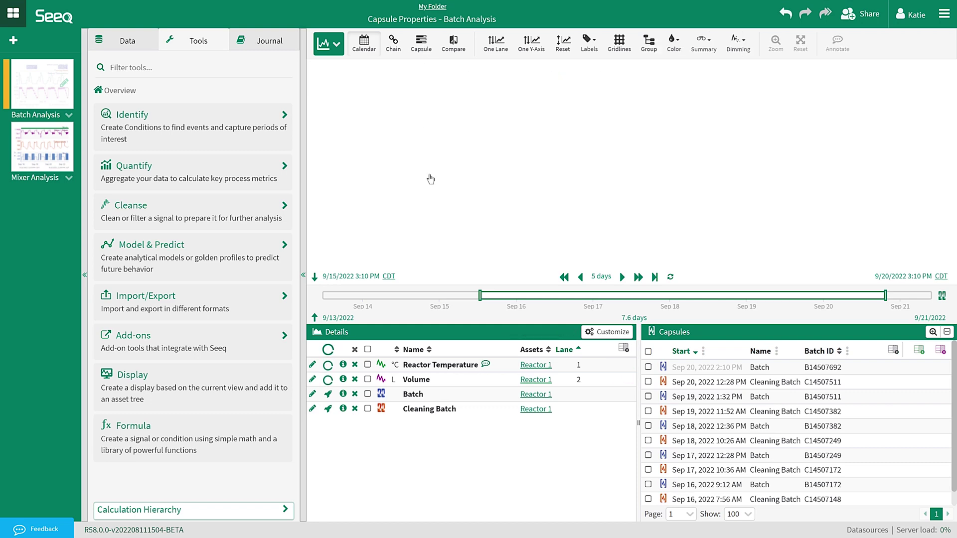
{"action": "left_click", "coordinate": [368, 394]}
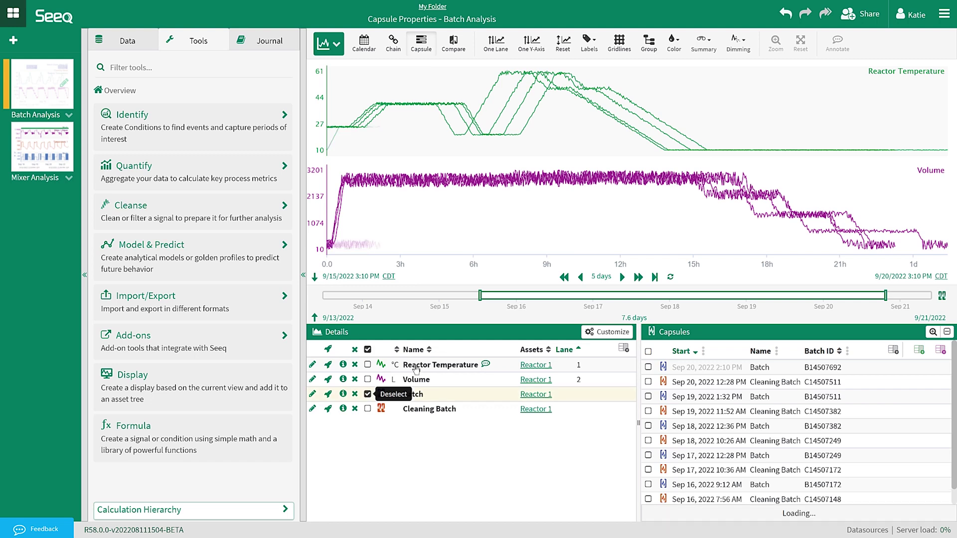
{"action": "left_click", "coordinate": [673, 45]}
{"action": "left_click", "coordinate": [684, 84]}
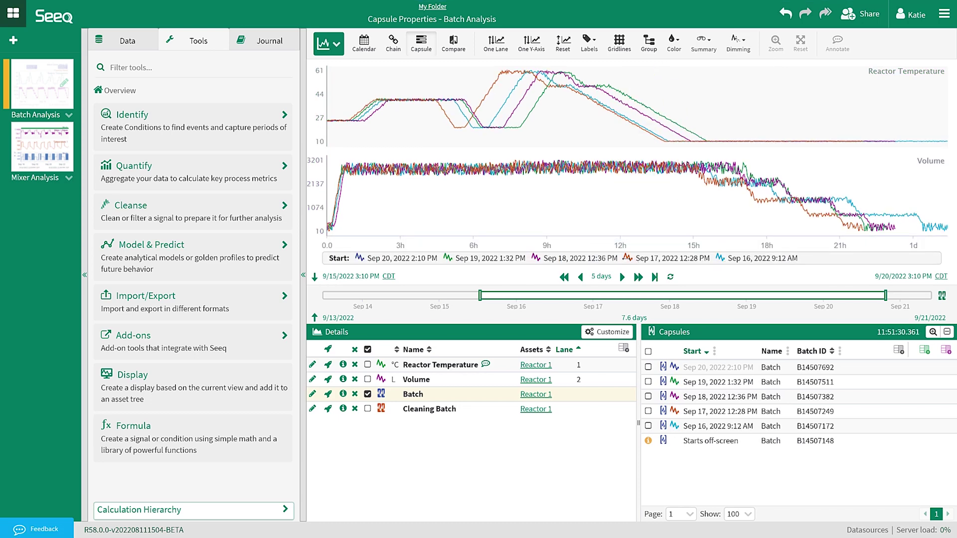
{"action": "left_click", "coordinate": [812, 351]}
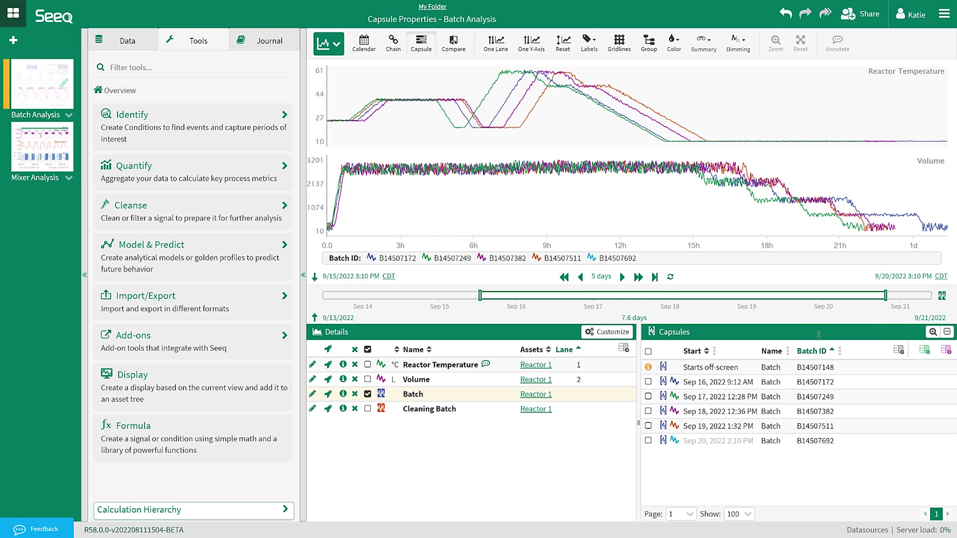
- Filter the Batch ID column to B14507172 and B14507511 in the capsule-view overlay
{"action": "left_click", "coordinate": [843, 355]}
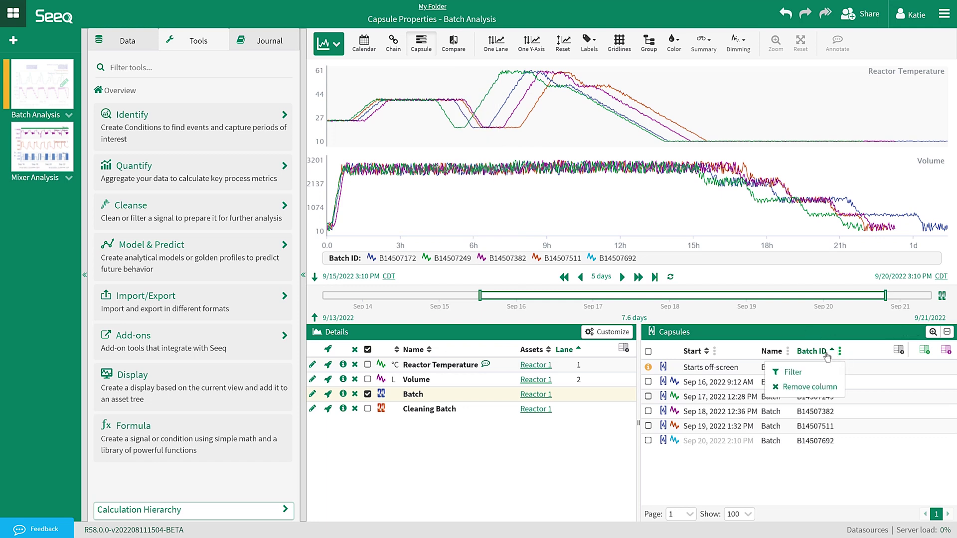
{"action": "left_click", "coordinate": [810, 371]}
{"action": "left_click", "coordinate": [792, 244]}
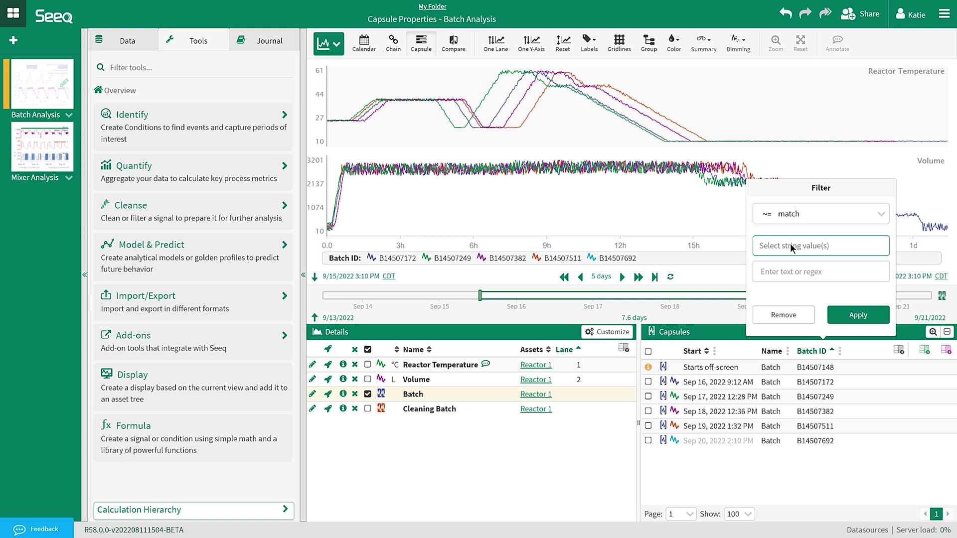
{"action": "left_click", "coordinate": [791, 286]}
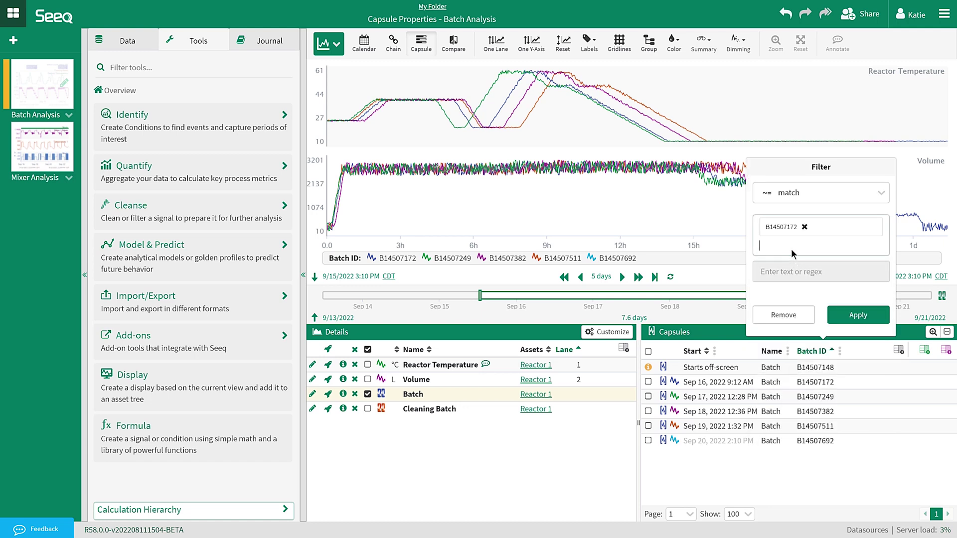
{"action": "left_click", "coordinate": [795, 246]}
{"action": "left_click", "coordinate": [794, 331]}
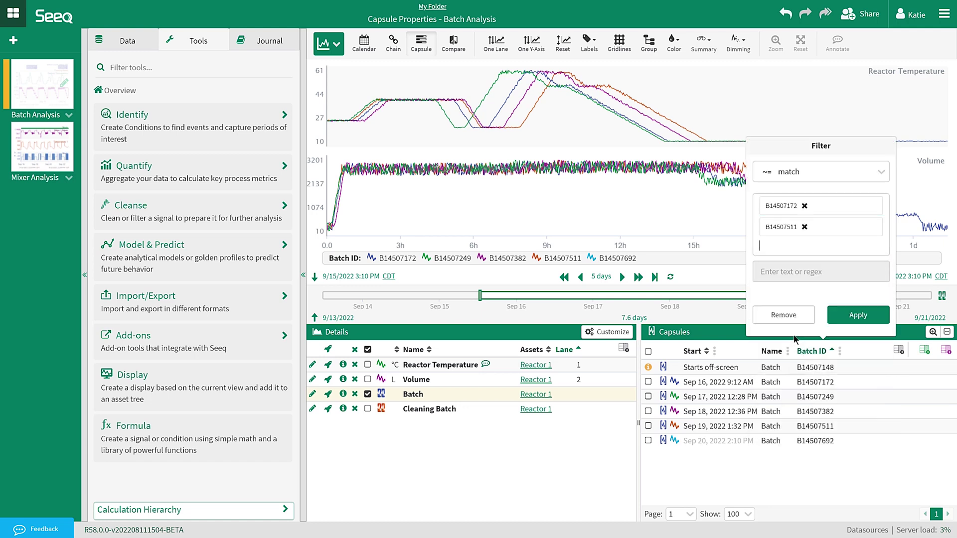
{"action": "left_click", "coordinate": [854, 318]}
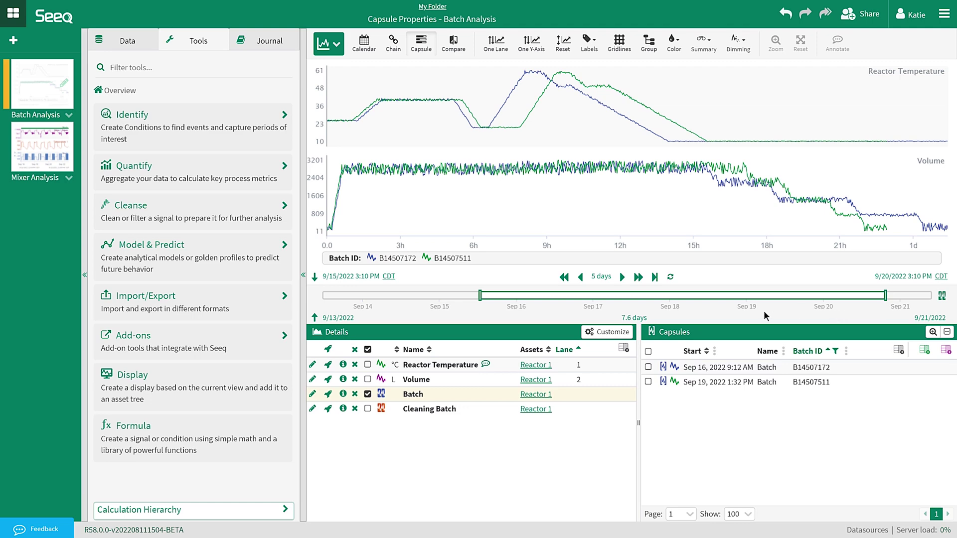
- Open the Mixer Analysis worksheet and edit the Mode condition's formula $mode.toCondition('Mode')
{"action": "left_click", "coordinate": [40, 156]}
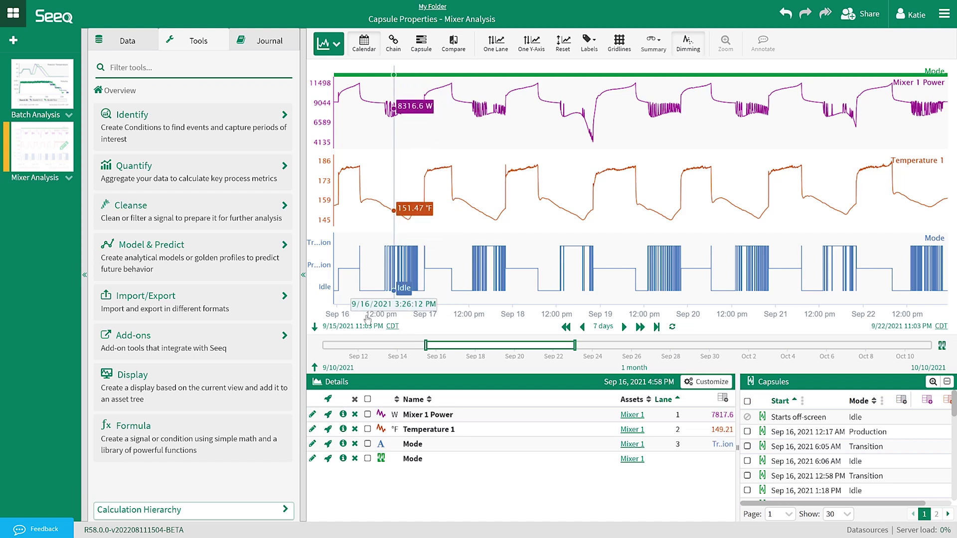
{"action": "left_click", "coordinate": [312, 459]}
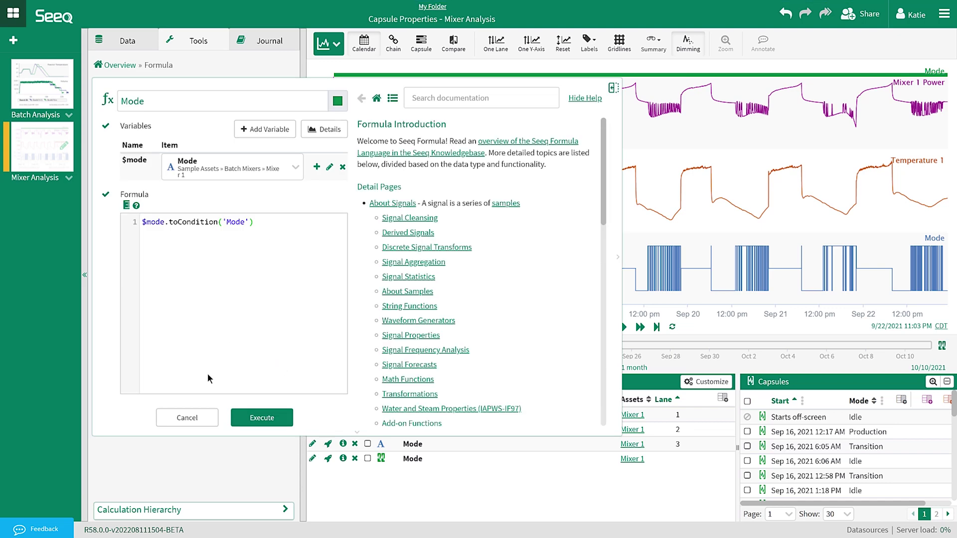
- Cancel the Formula tool and remove the Mode string signal from the Details pane
{"action": "left_click", "coordinate": [191, 419]}
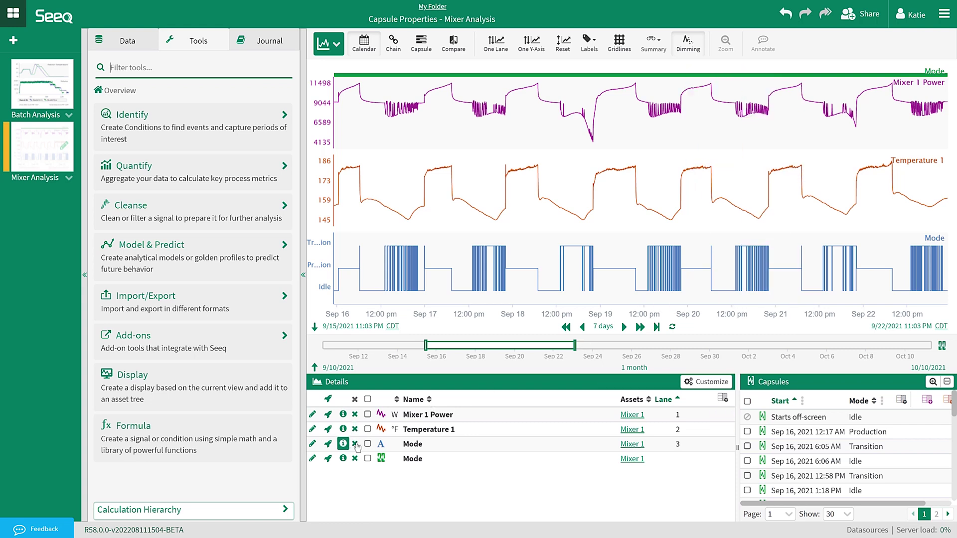
{"action": "left_click", "coordinate": [355, 444]}
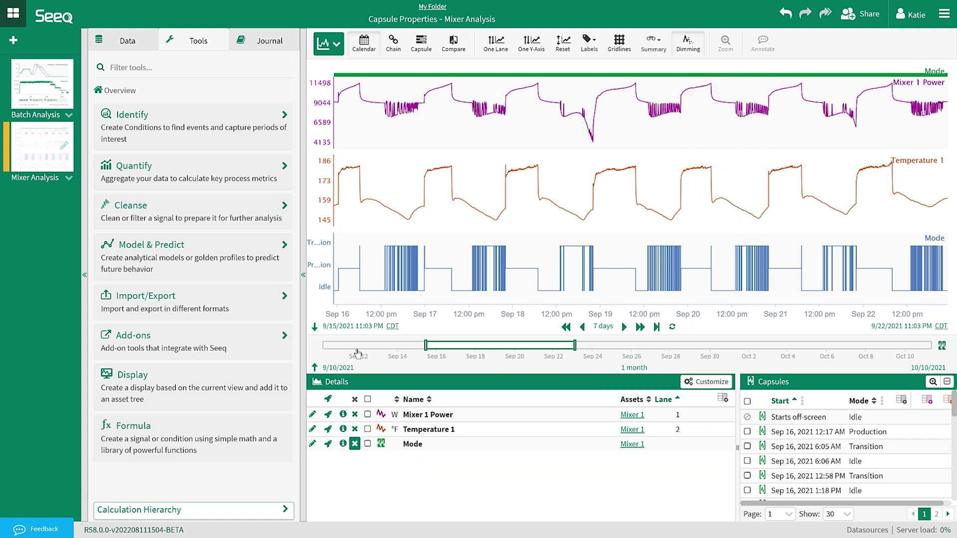
- Switch to an XY Plot of Mixer 1 Power vs Temperature 1, coloured by Mode capsule property
{"action": "left_click", "coordinate": [328, 44]}
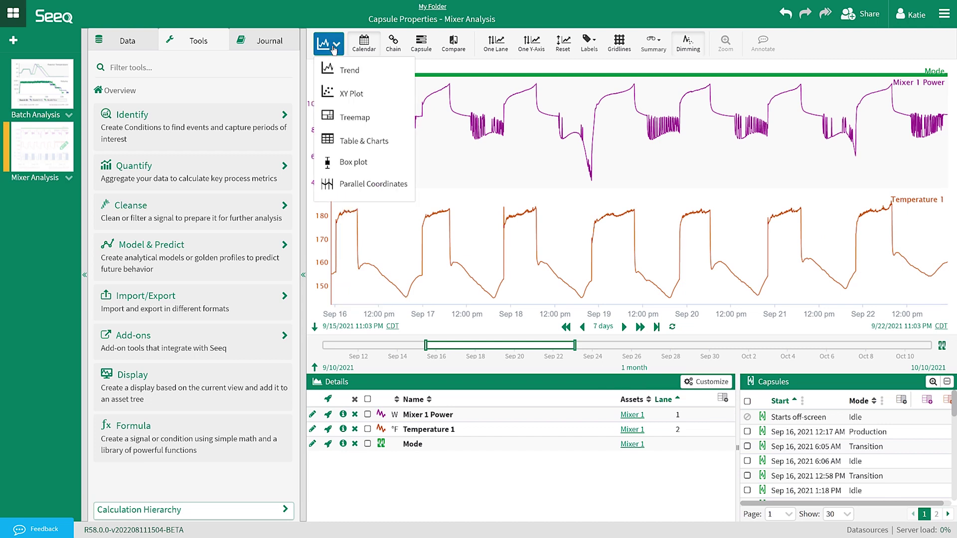
{"action": "left_click", "coordinate": [343, 97]}
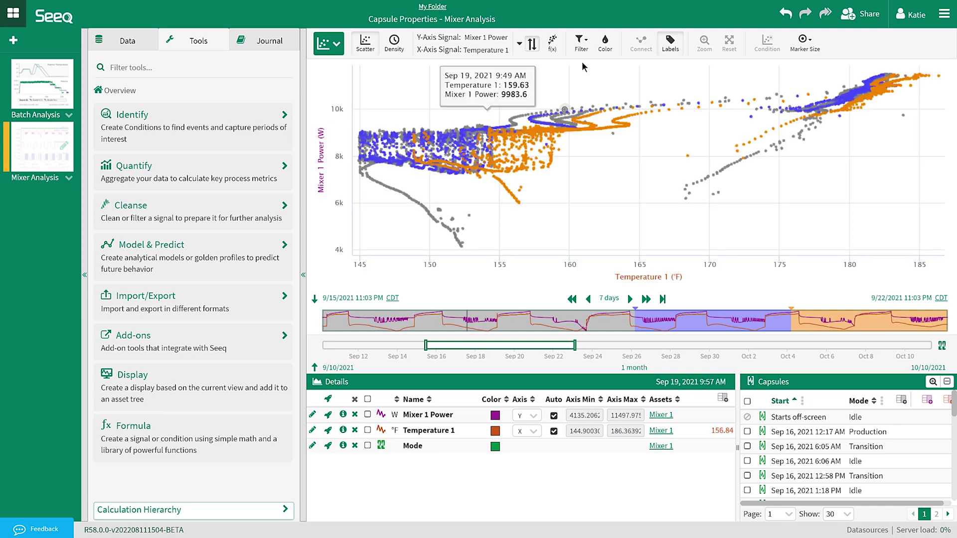
{"action": "left_click", "coordinate": [605, 45]}
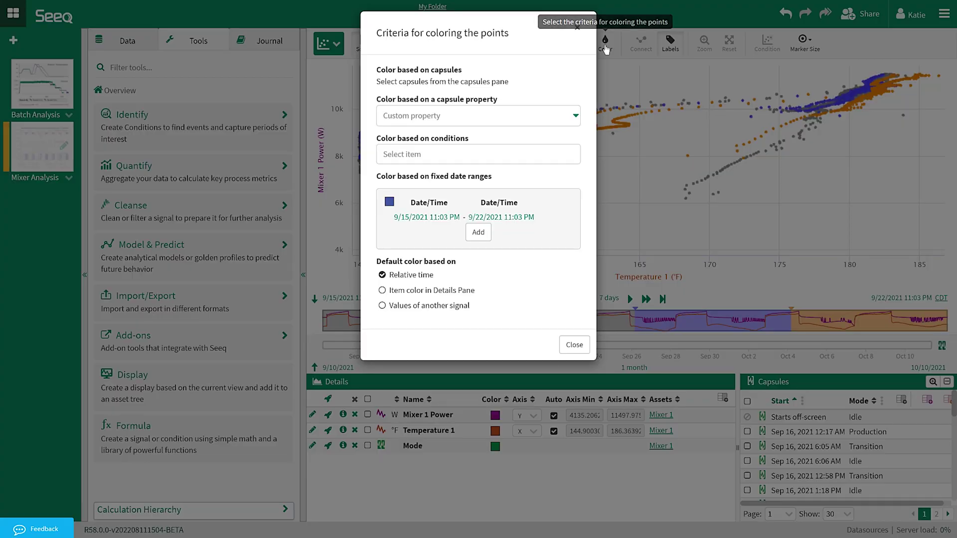
{"action": "left_click", "coordinate": [561, 110]}
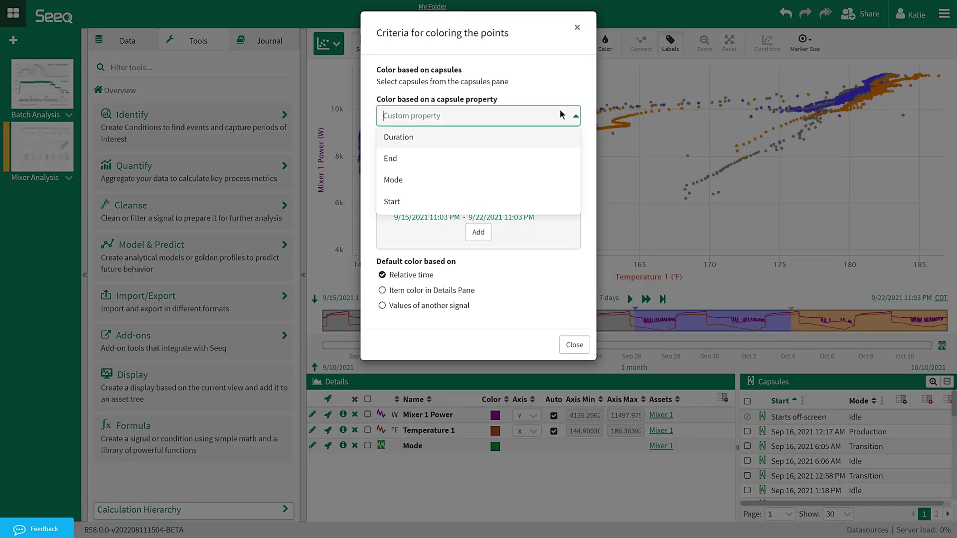
{"action": "left_click", "coordinate": [510, 181]}
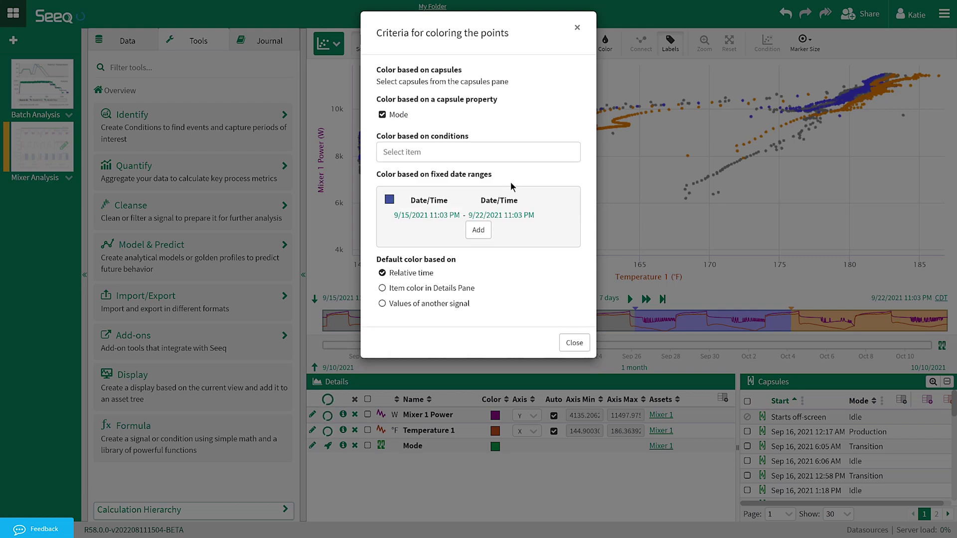
{"action": "left_click", "coordinate": [568, 342]}
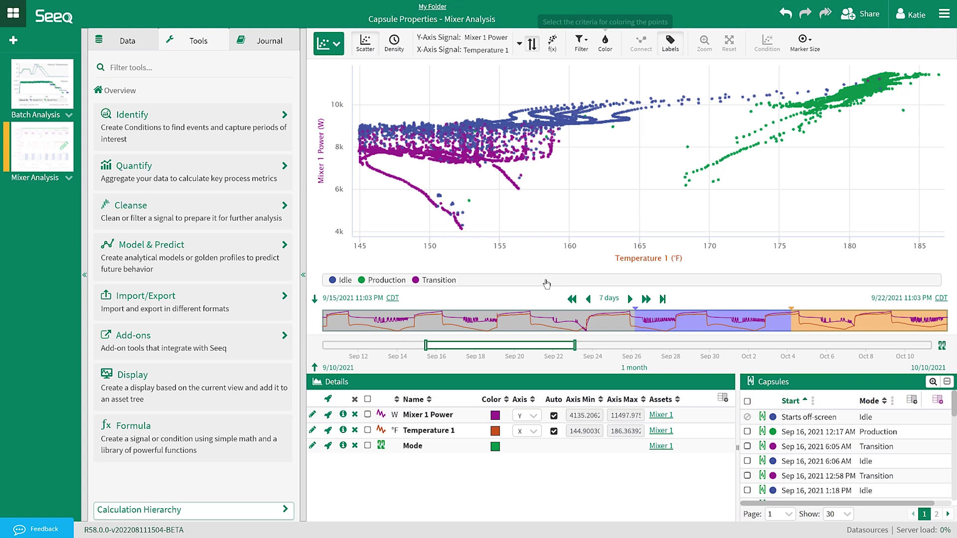
{"action": "mouse_move", "coordinate": [516, 191]}
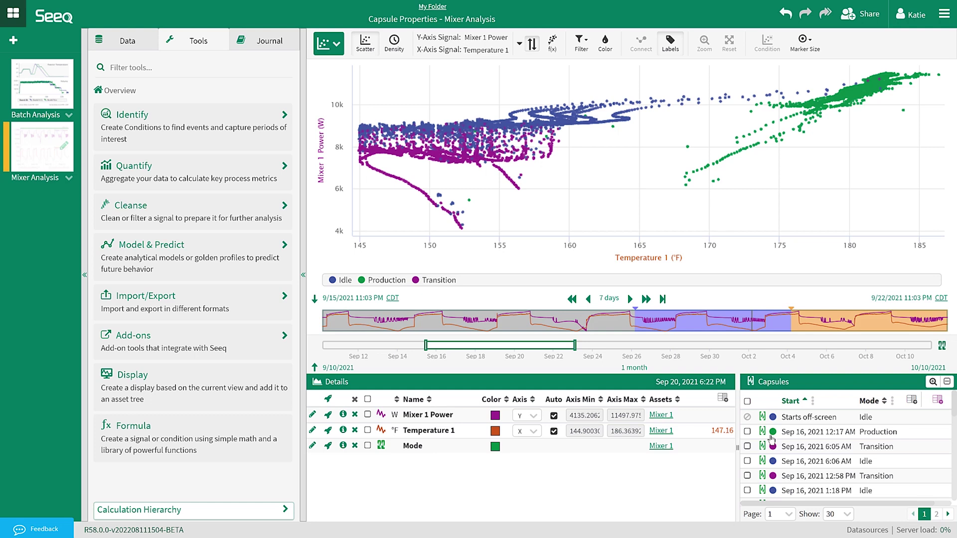
- Return to the trend view and start a new histogram named 'Temp Dist'
{"action": "left_click", "coordinate": [330, 43]}
{"action": "left_click", "coordinate": [333, 68]}
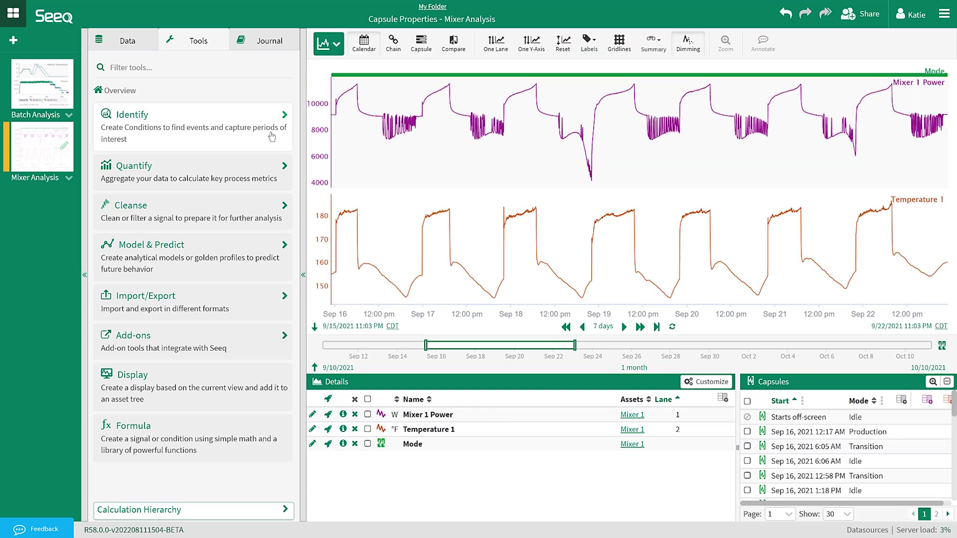
{"action": "left_click", "coordinate": [254, 165]}
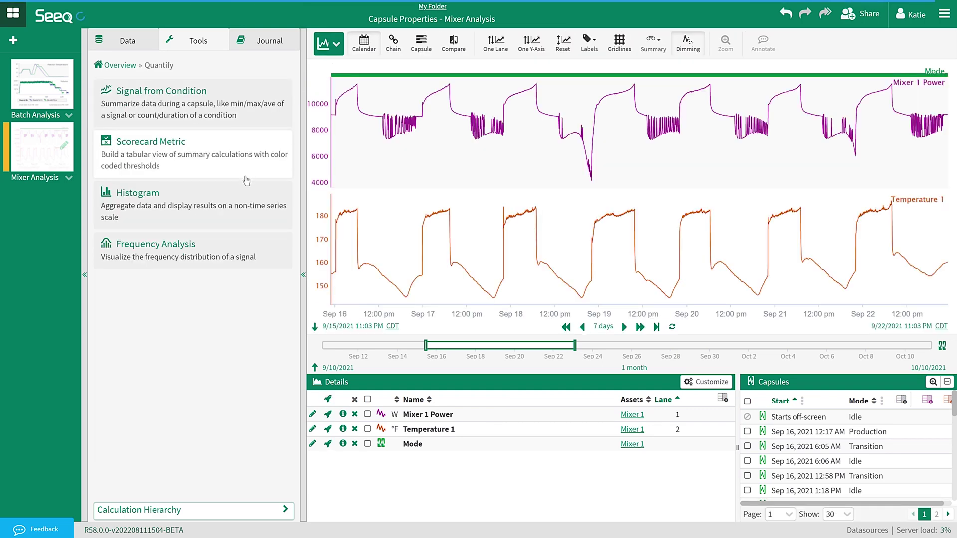
{"action": "left_click", "coordinate": [237, 194]}
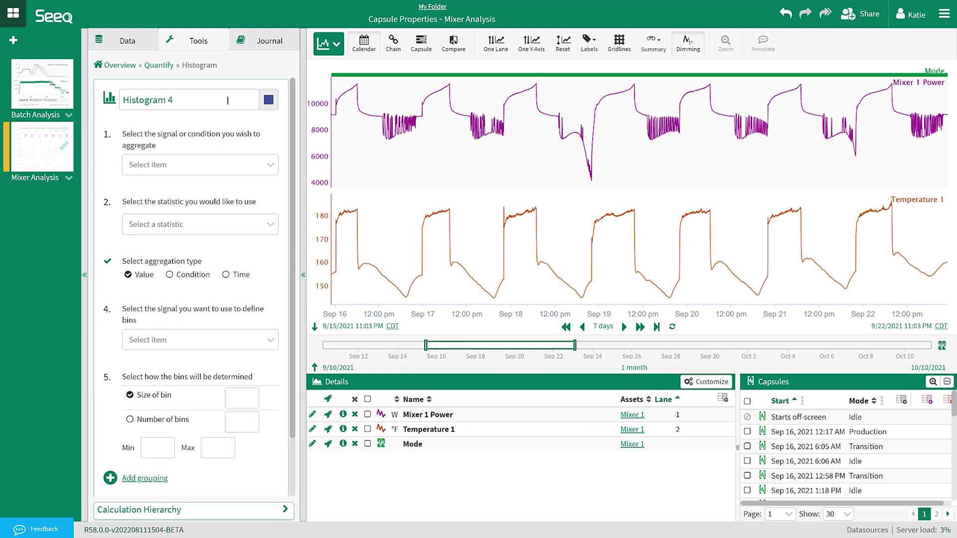
{"action": "type", "text": "Temp Dist"}
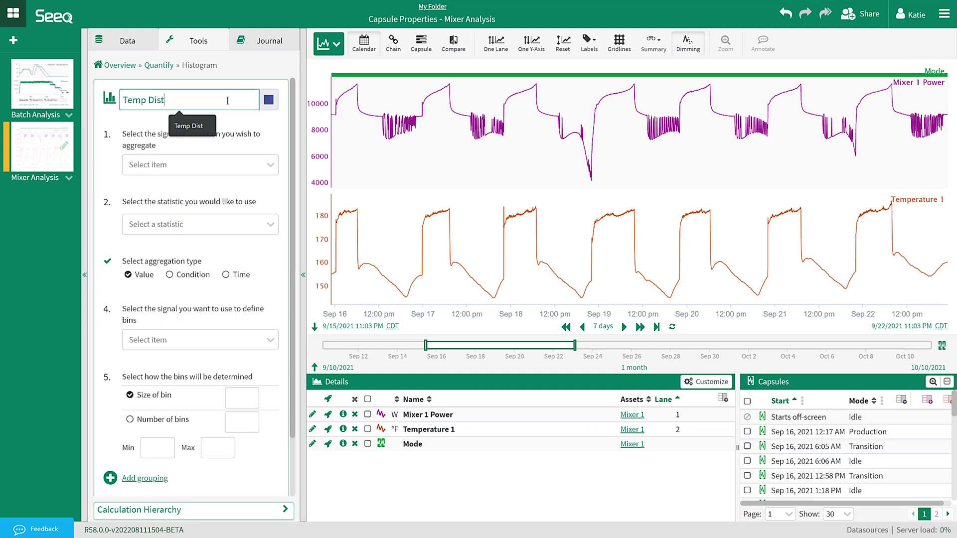
- Count Temperature 1 samples, binned by Temperature 1 with bin size 1
{"action": "left_click", "coordinate": [209, 166]}
{"action": "left_click", "coordinate": [204, 222]}
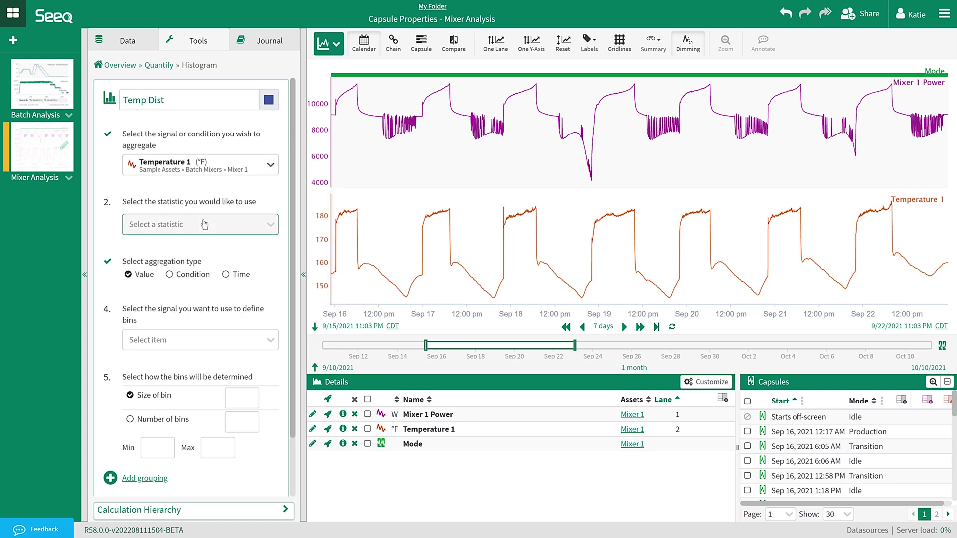
{"action": "left_click", "coordinate": [203, 225]}
{"action": "left_click", "coordinate": [201, 290]}
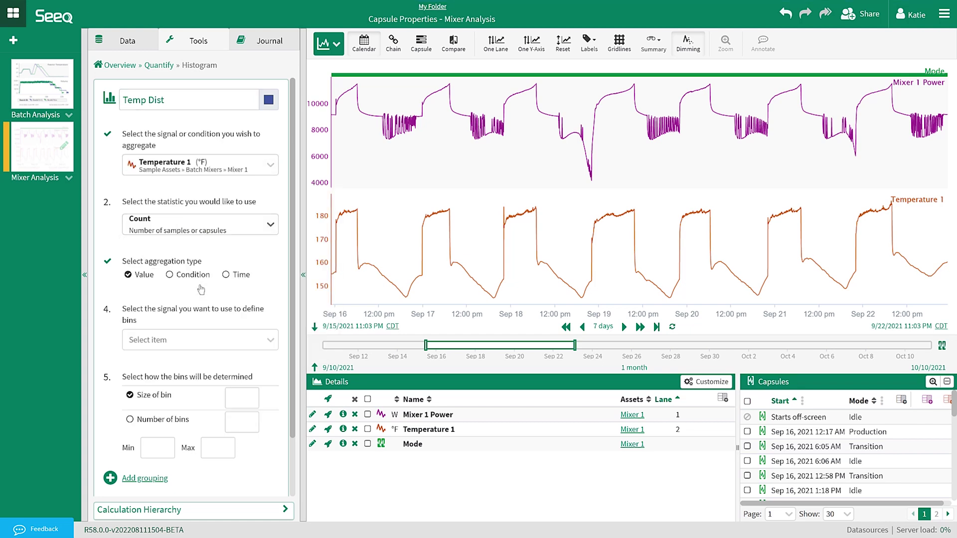
{"action": "left_click", "coordinate": [181, 333]}
{"action": "left_click", "coordinate": [175, 407]}
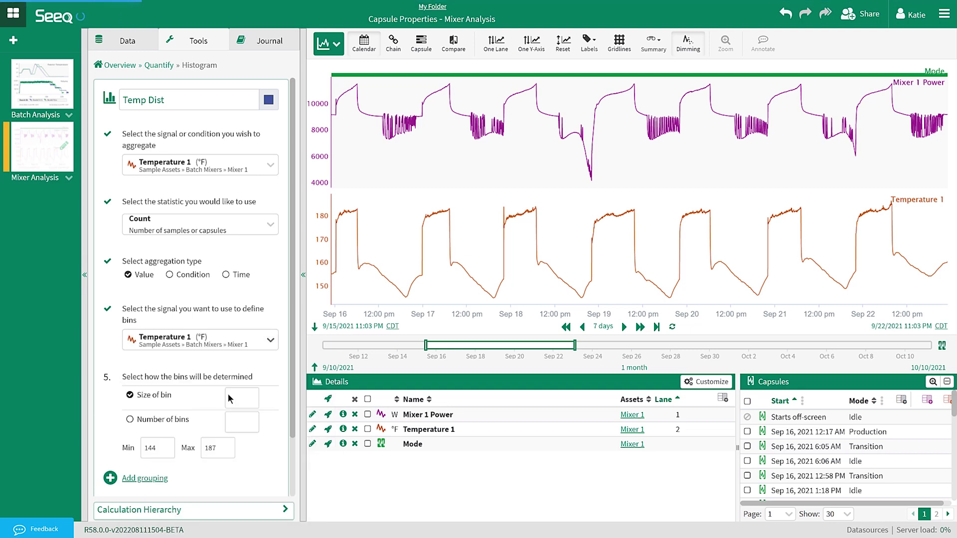
{"action": "left_click", "coordinate": [239, 403]}
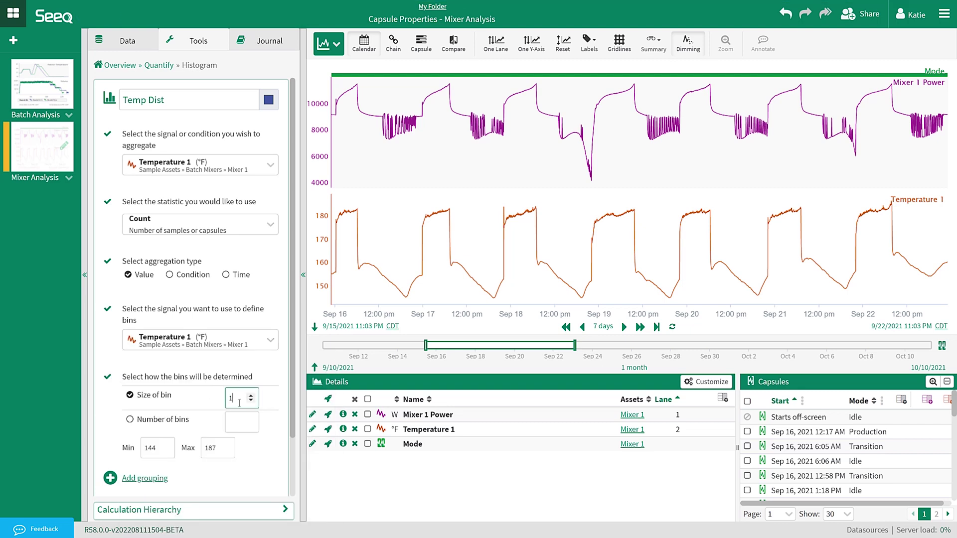
{"action": "scroll", "coordinate": [132, 422], "scroll_direction": "down", "scroll_amount": 2}
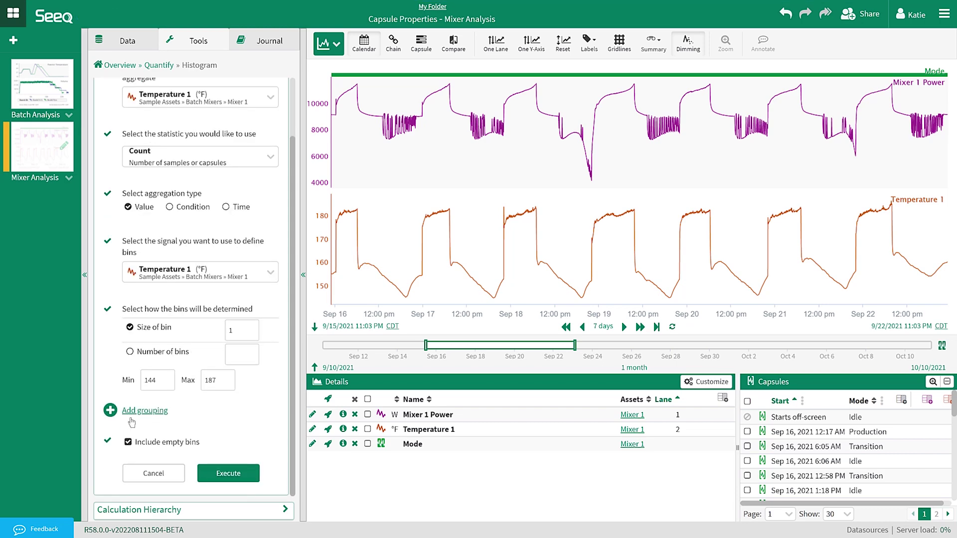
- Group the histogram by the Mode condition's Mode property and execute it
{"action": "left_click", "coordinate": [132, 413]}
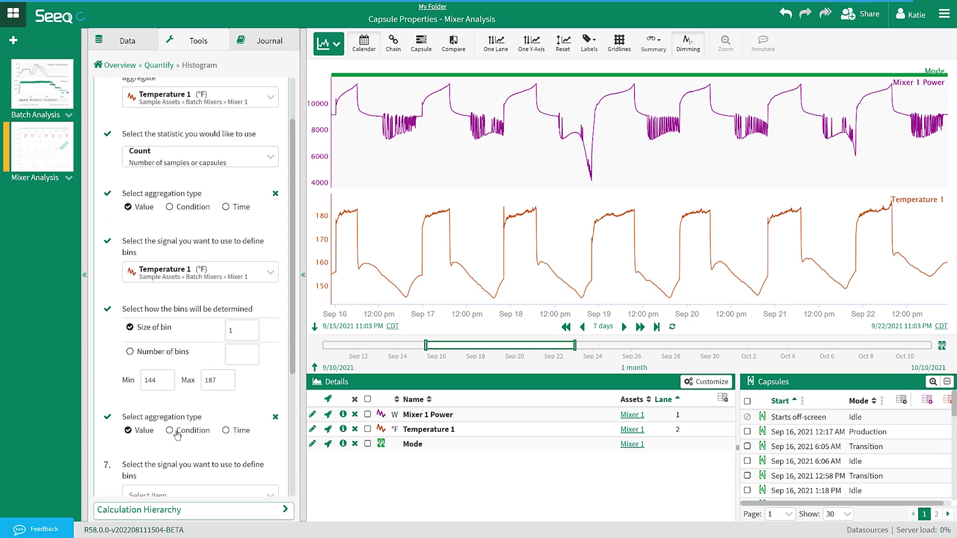
{"action": "left_click", "coordinate": [176, 433]}
{"action": "scroll", "coordinate": [180, 431], "scroll_direction": "down", "scroll_amount": 5}
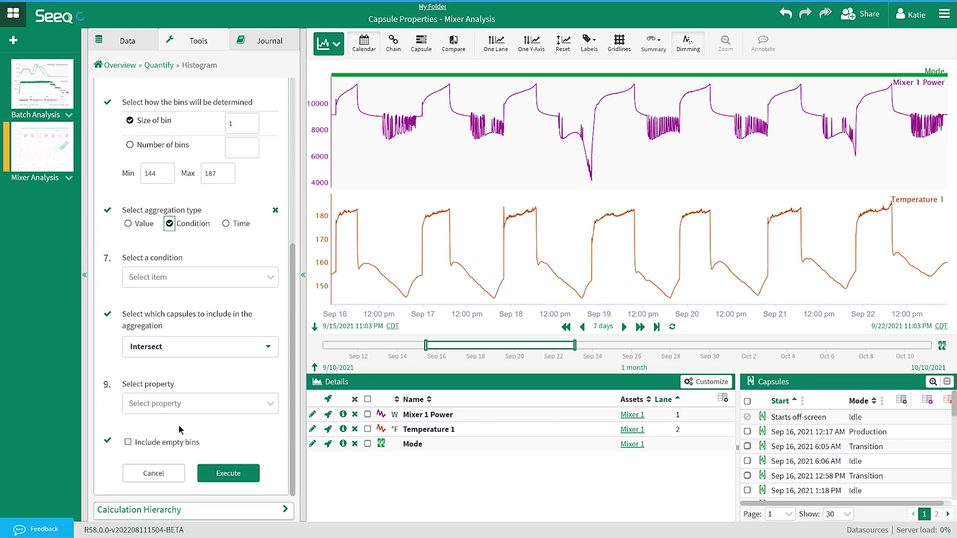
{"action": "left_click", "coordinate": [225, 267]}
{"action": "left_click", "coordinate": [220, 315]}
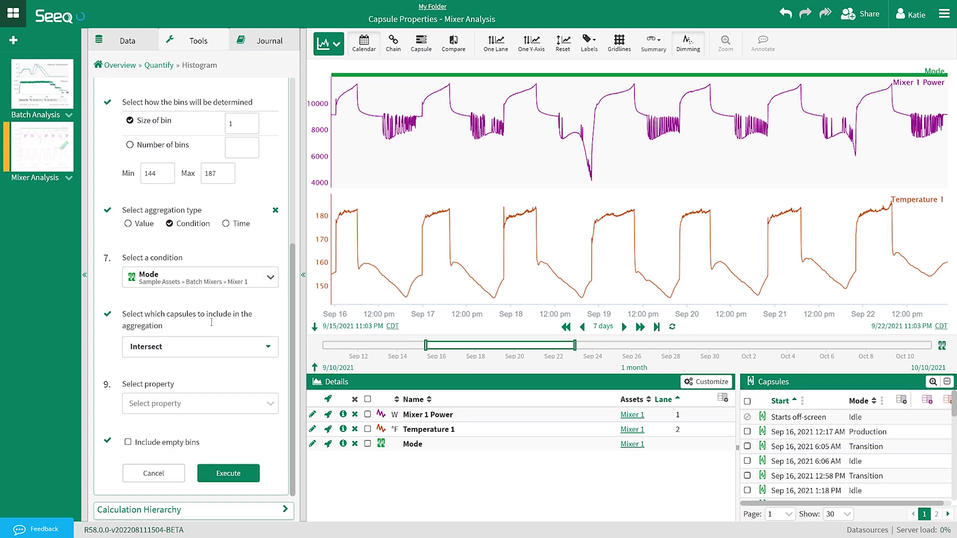
{"action": "left_click", "coordinate": [218, 403]}
{"action": "left_click", "coordinate": [220, 429]}
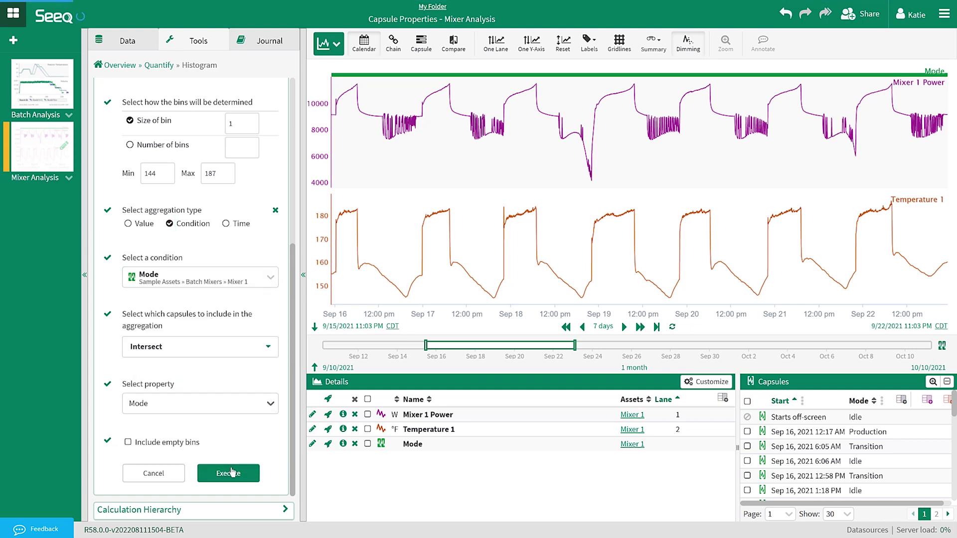
{"action": "left_click", "coordinate": [229, 472]}
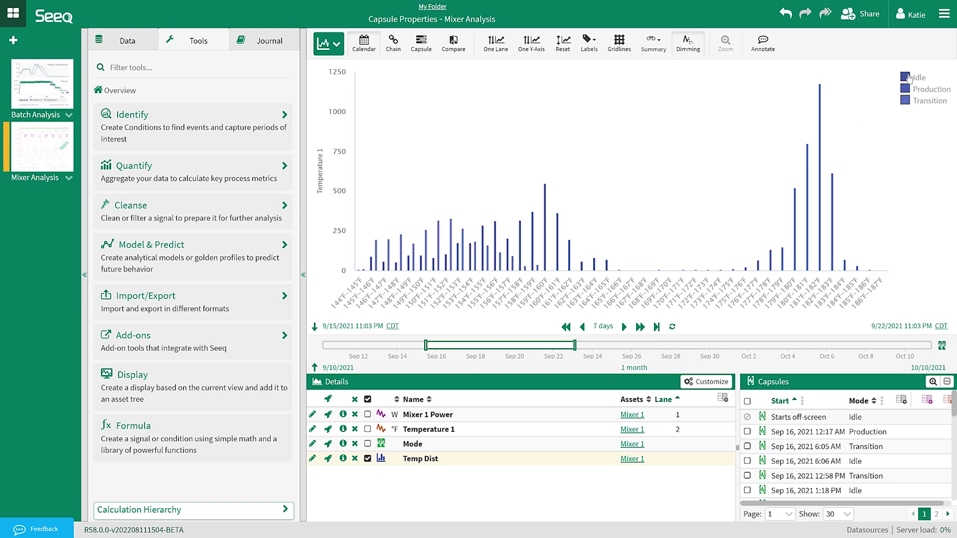
- Make the Temp Dist histogram's Idle bars green and Transition bars purple, then hide Idle
{"action": "left_click", "coordinate": [905, 78]}
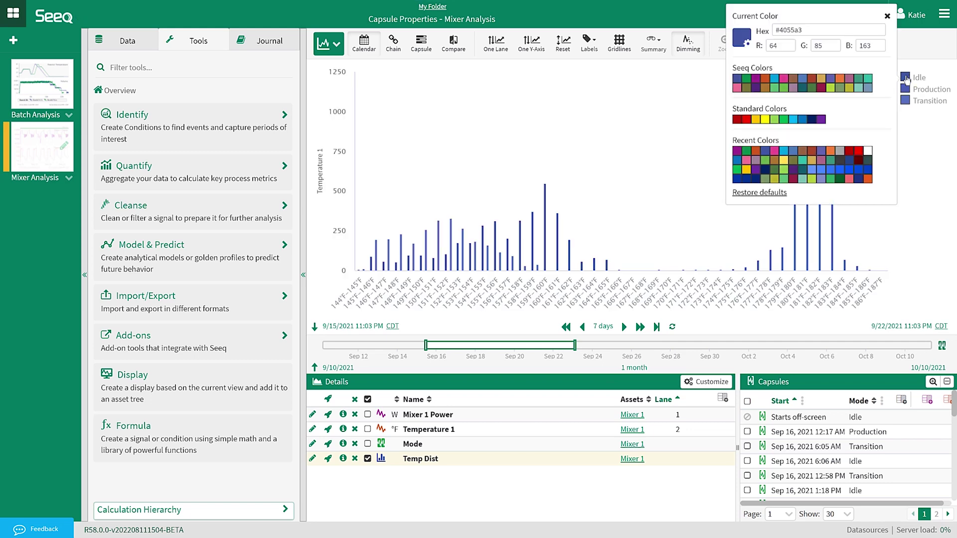
{"action": "left_click", "coordinate": [748, 79]}
{"action": "left_click", "coordinate": [903, 102]}
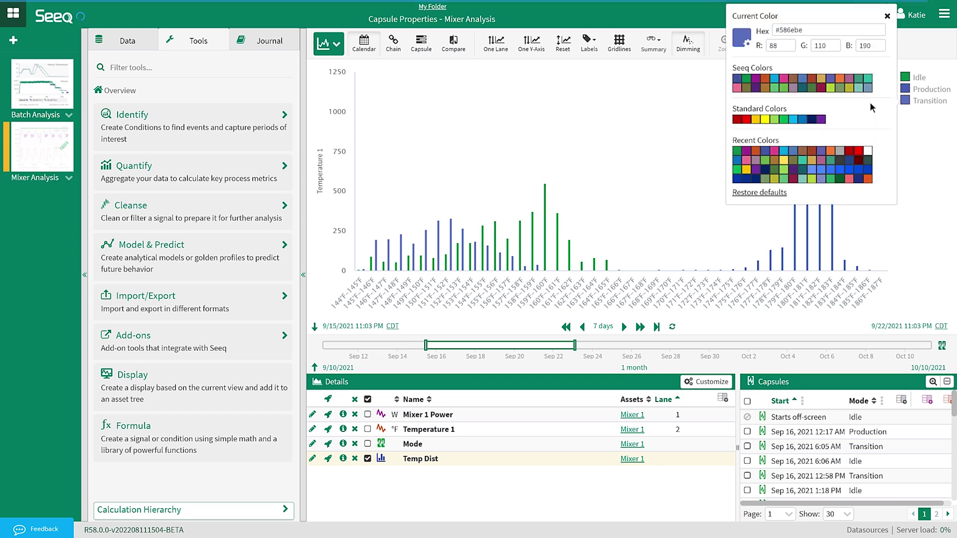
{"action": "left_click", "coordinate": [756, 79]}
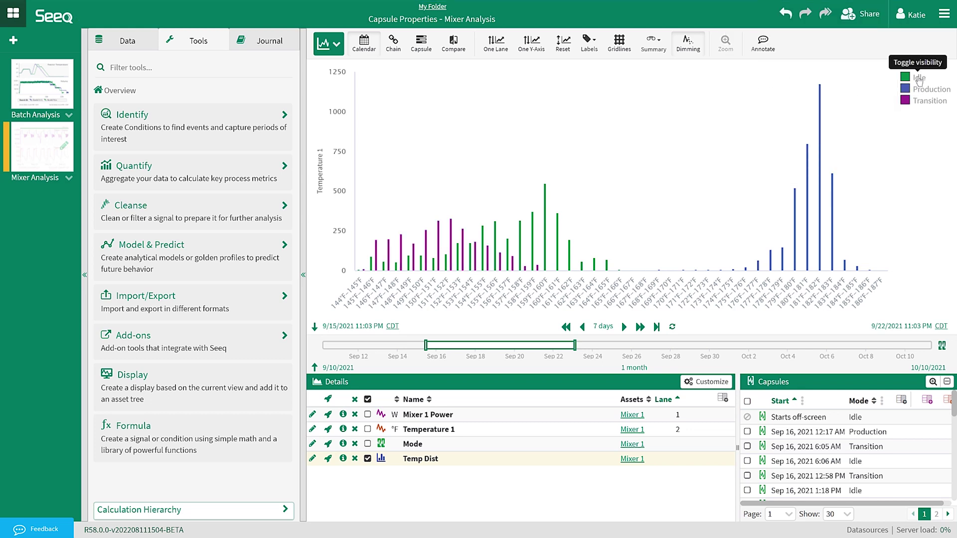
{"action": "left_click", "coordinate": [919, 80]}
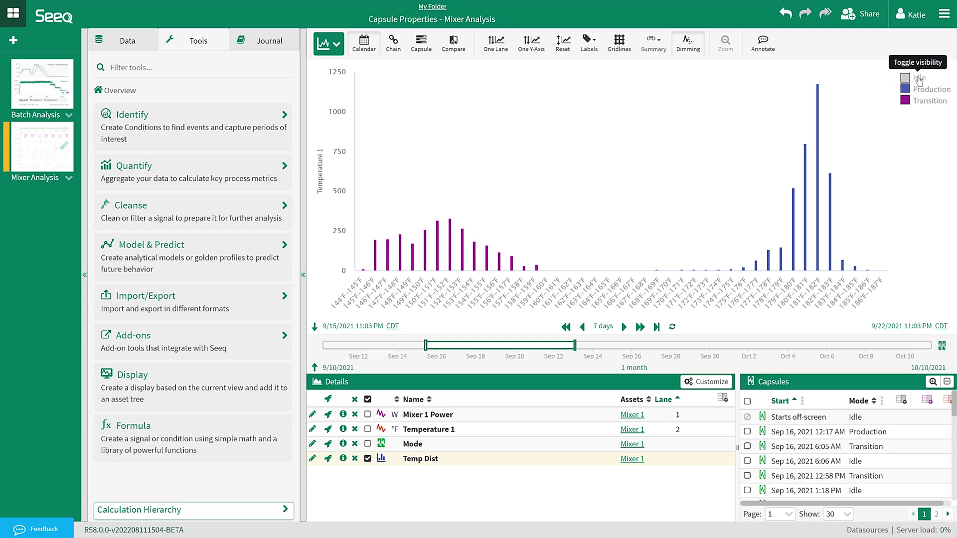